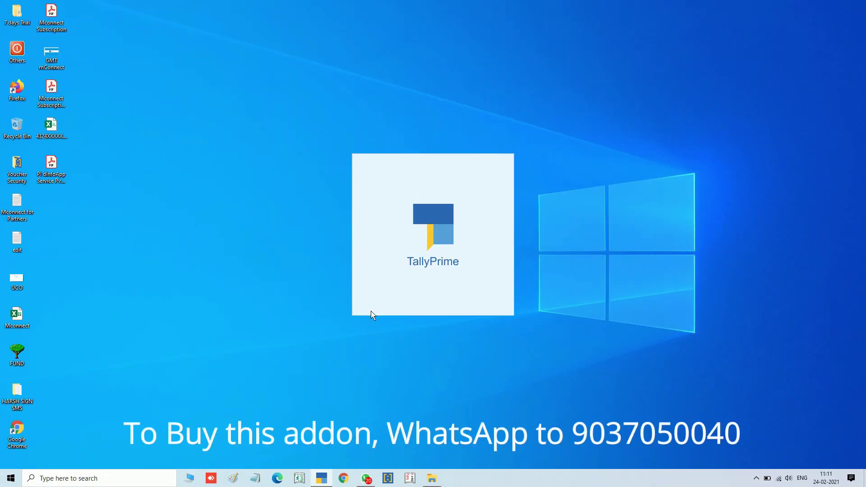
# Log in to company Demo with the admin username
pyautogui.press('Return')
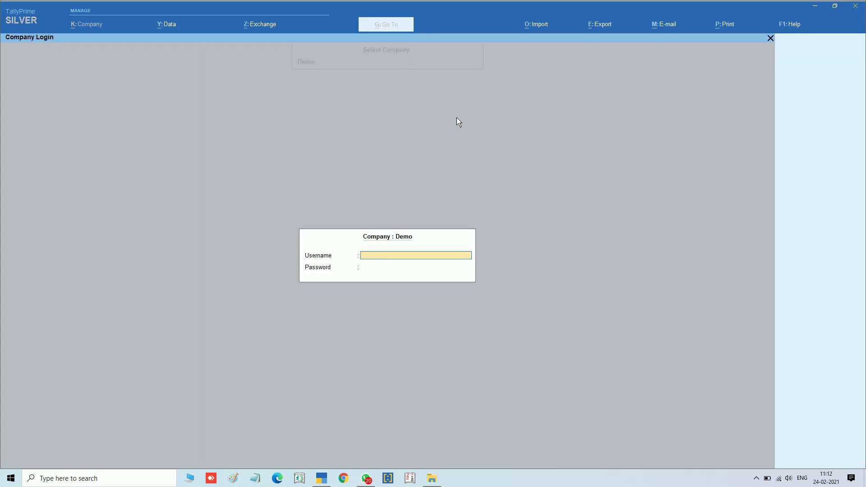
pyautogui.write('admin')
pyautogui.press('Return')
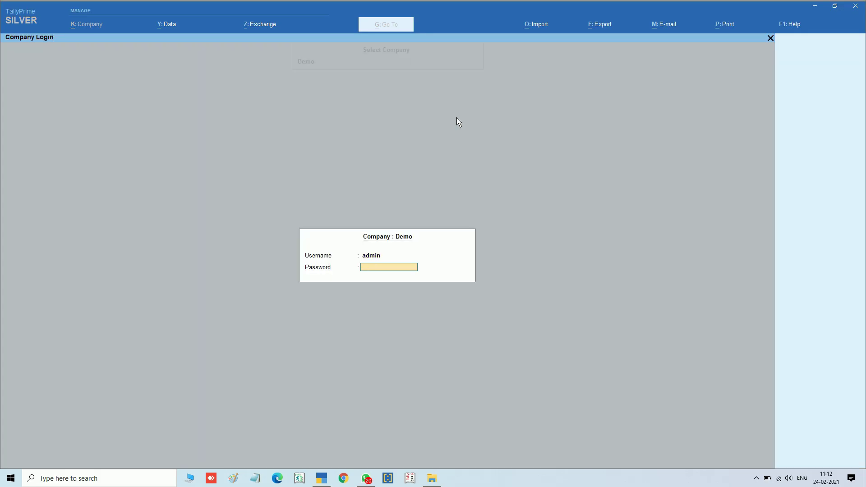
pyautogui.press('Return')
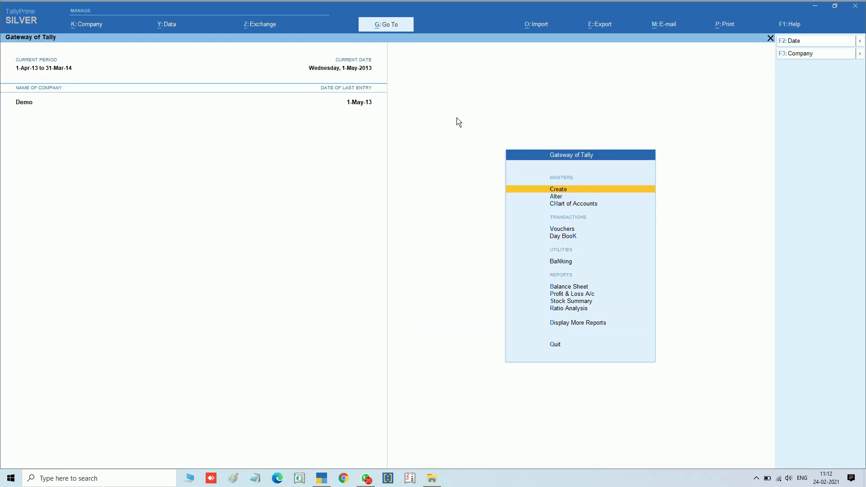
# Reach Manage Local TDLs and keep TDLs loading on startup
pyautogui.click(791, 31)
pyautogui.click(793, 94)
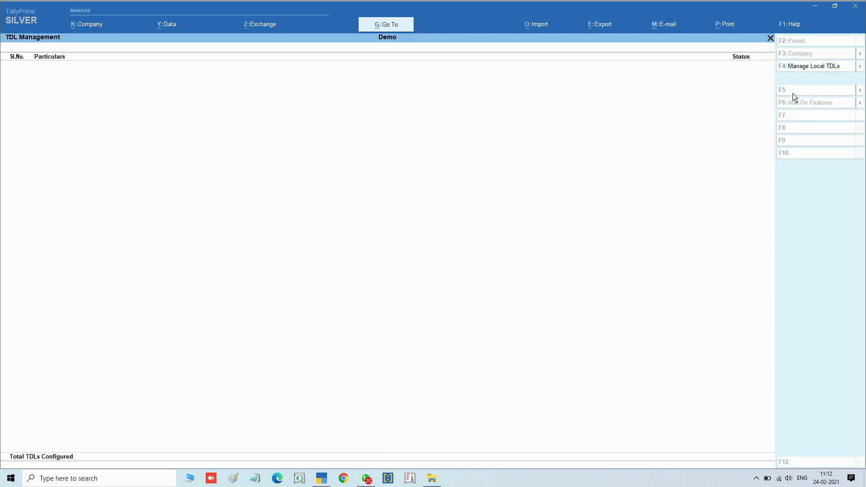
pyautogui.click(798, 66)
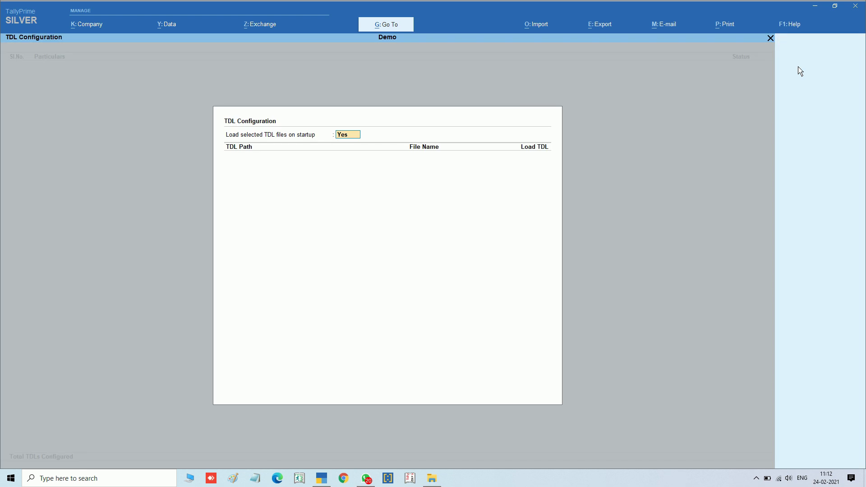
pyautogui.press('Return')
# Load security.tdl from Desktop\Voucher Security as a local TDL and return to the Gateway
pyautogui.press('Up')
pyautogui.press('Return')
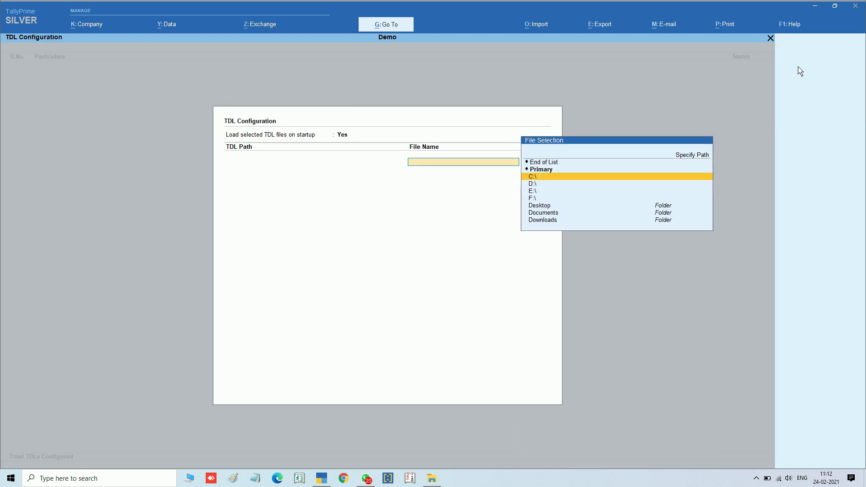
pyautogui.press('Down')
pyautogui.press('Down')
pyautogui.press('Down')
pyautogui.press('Down')
pyautogui.press('Return')
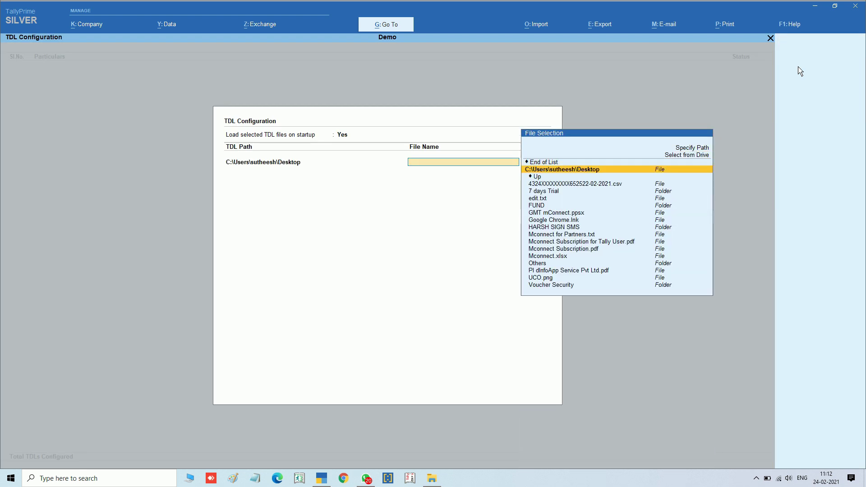
pyautogui.write('v')
pyautogui.press('Return')
pyautogui.press('Down')
pyautogui.press('Down')
pyautogui.press('Return')
pyautogui.press('Return')
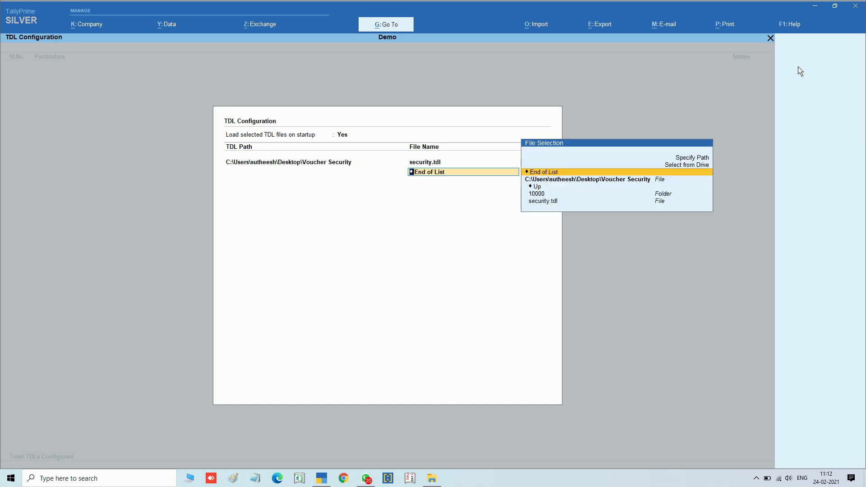
pyautogui.press('Return')
pyautogui.press('Escape')
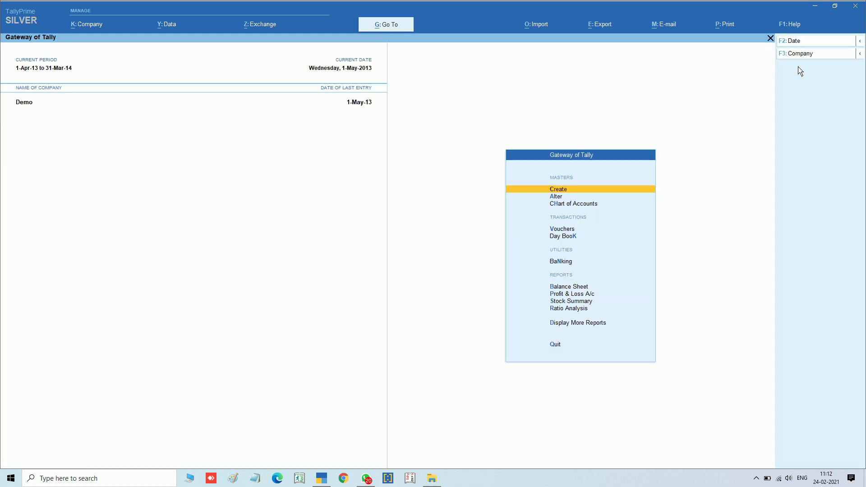
# In Voucher Security Settings, set the Payment voucher type's security to Yes
pyautogui.click(80, 30)
pyautogui.press('Down')
pyautogui.press('Down')
pyautogui.press('Down')
pyautogui.press('Down')
pyautogui.press('Down')
pyautogui.press('Down')
pyautogui.press('Down')
pyautogui.press('Down')
pyautogui.press('Down')
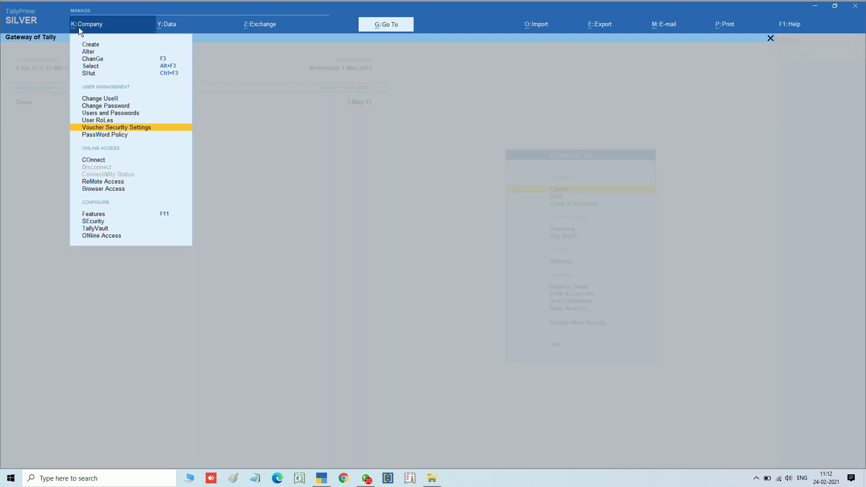
pyautogui.press('Return')
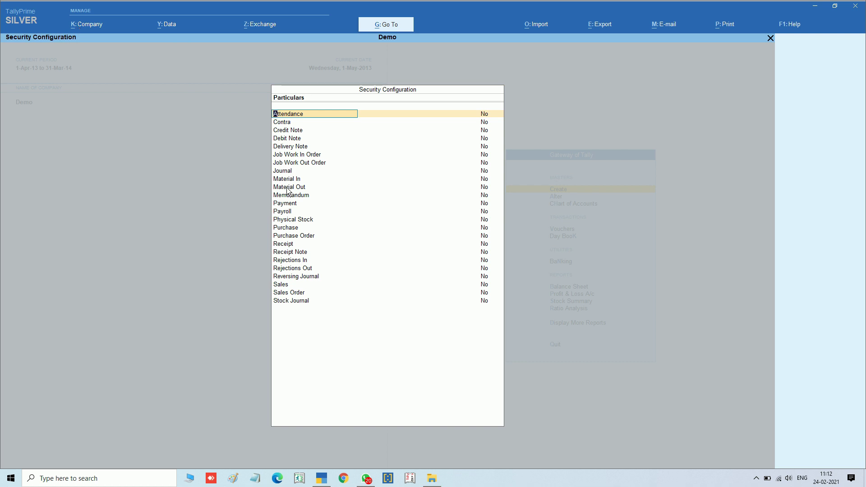
pyautogui.click(289, 206)
pyautogui.press('Return')
pyautogui.write('y')
pyautogui.press('Return')
# Give user1 Create and Print rights on Payment vouchers, all others No, and save
pyautogui.press('Down')
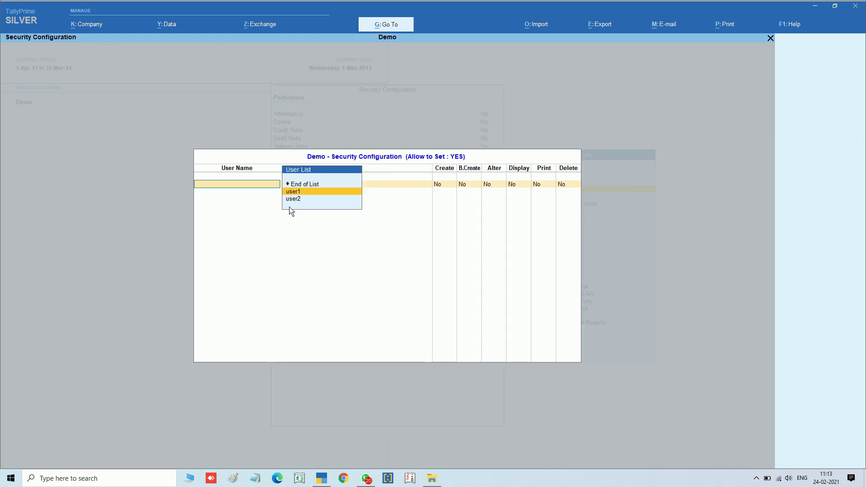
pyautogui.press('Return')
pyautogui.write('y')
pyautogui.press('Return')
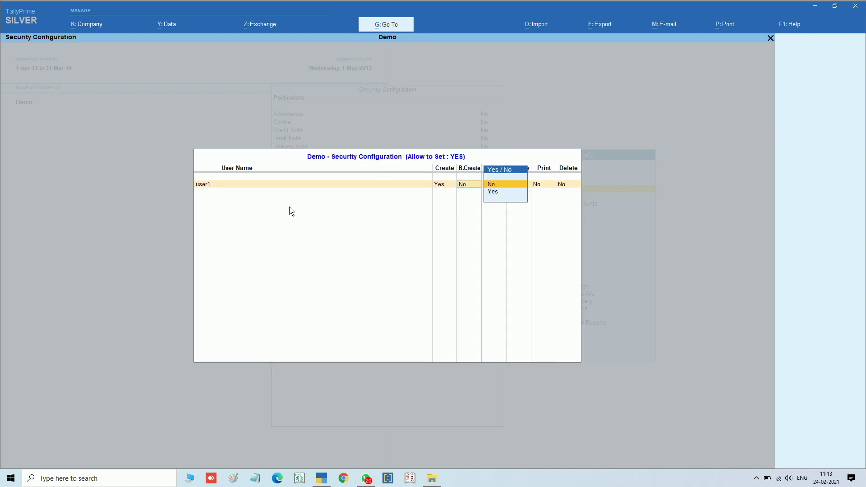
pyautogui.press('Return')
pyautogui.press('Return')
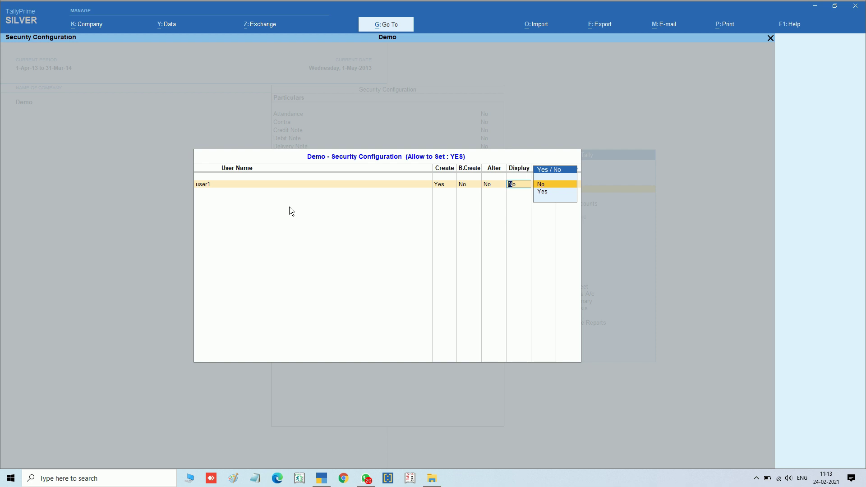
pyautogui.press('Return')
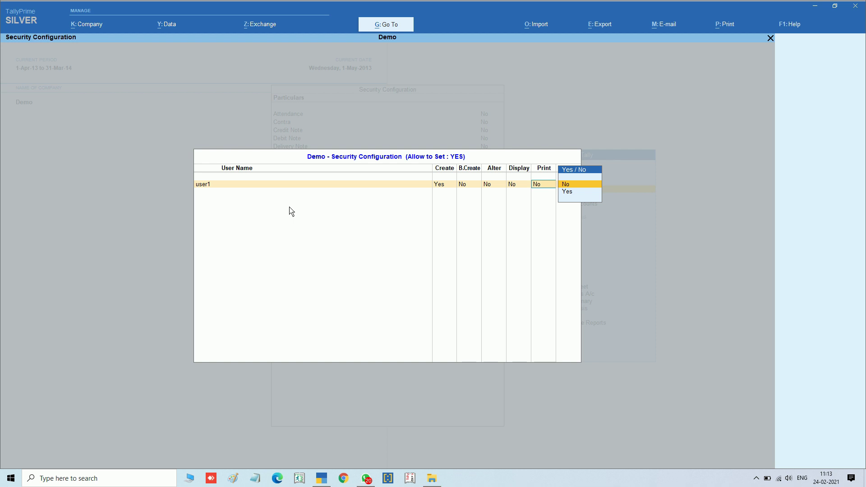
pyautogui.press('Down')
pyautogui.press('Return')
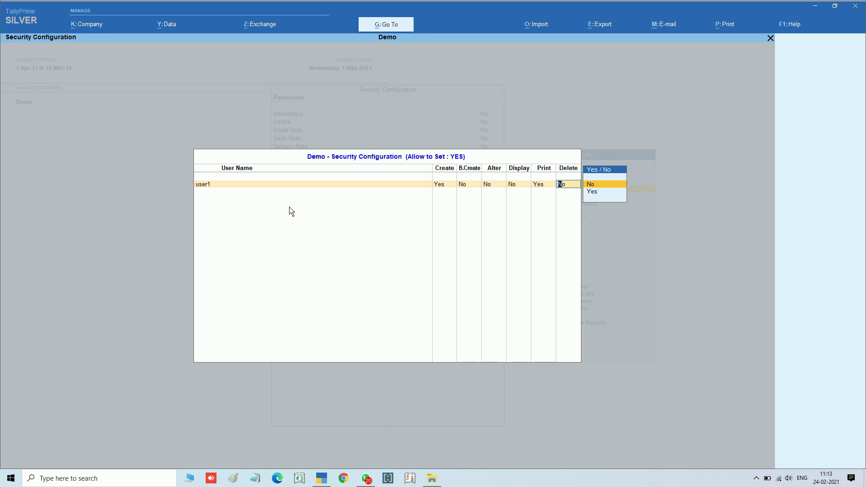
pyautogui.press('Return')
pyautogui.press('Return')
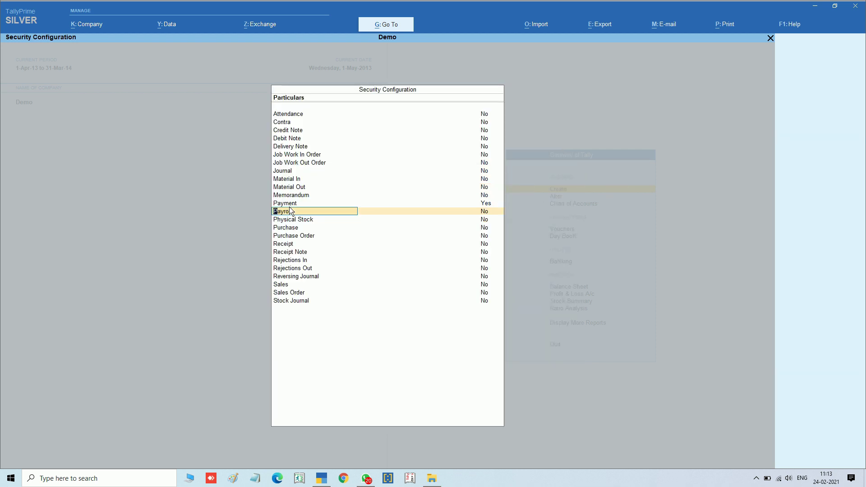
pyautogui.press('ctrl')
# Close the security settings and change the login to user1
pyautogui.hotkey('ctrl', 'a')
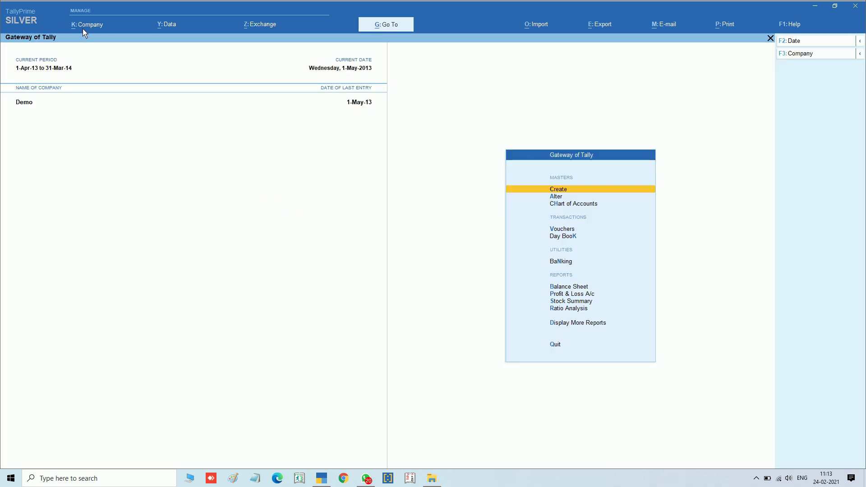
pyautogui.click(84, 29)
pyautogui.click(106, 100)
pyautogui.press('Up')
pyautogui.press('Return')
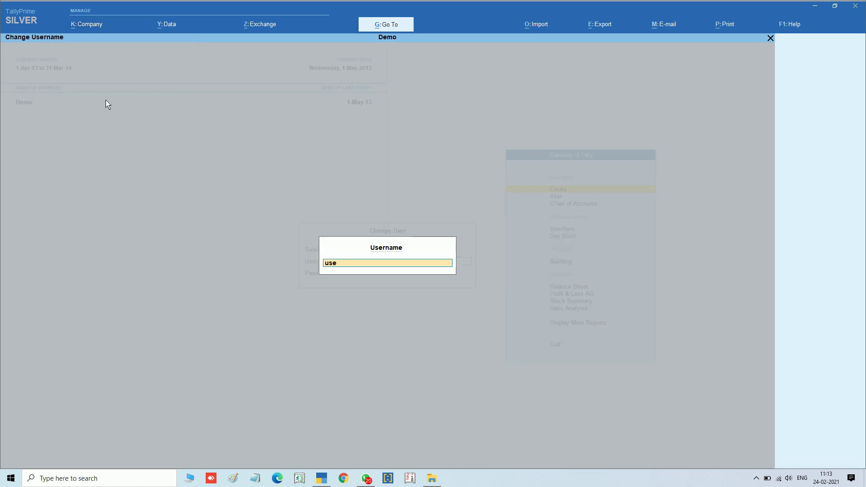
pyautogui.press('Return')
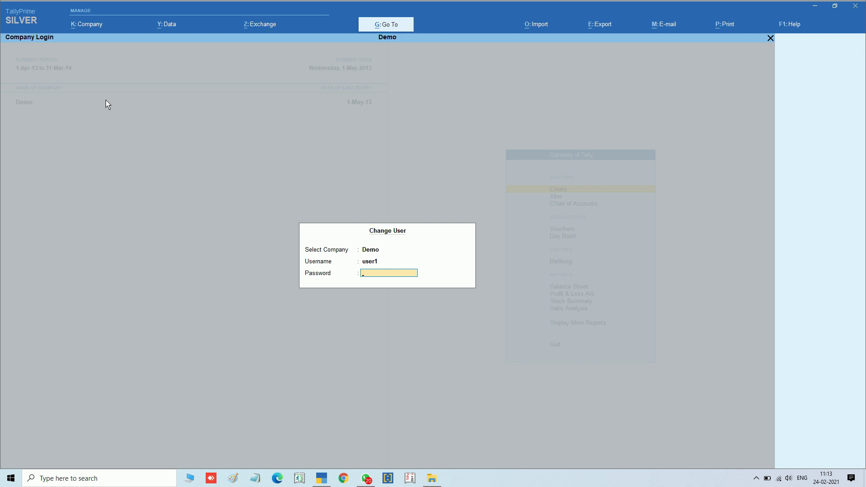
pyautogui.press('Return')
# Open the Day Book from Display More Reports
pyautogui.press('Up')
pyautogui.press('Up')
pyautogui.press('Return')
pyautogui.press('Down')
pyautogui.press('Return')
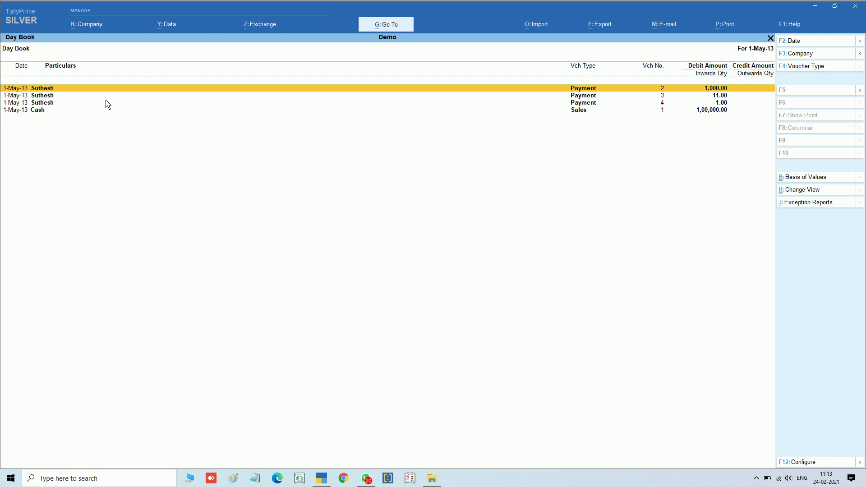
# View Payment vouchers No. 2 and No. 3 from the Day Book
pyautogui.press('Return')
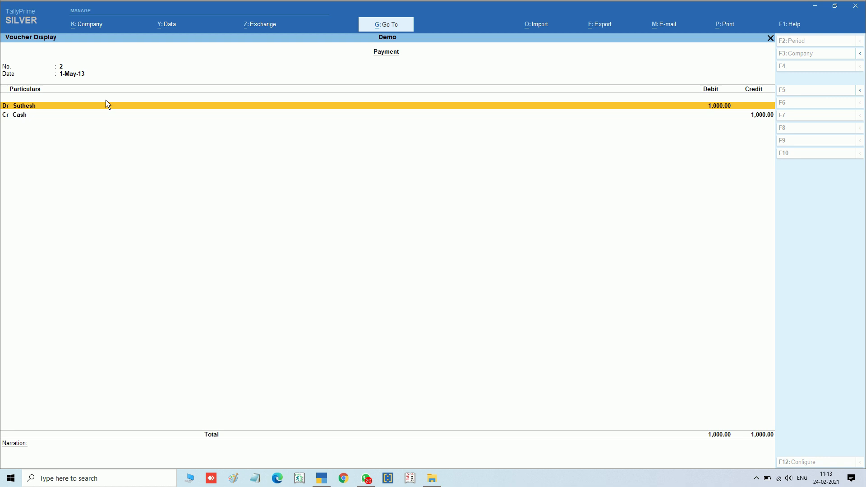
pyautogui.press('Escape')
pyautogui.press('Down')
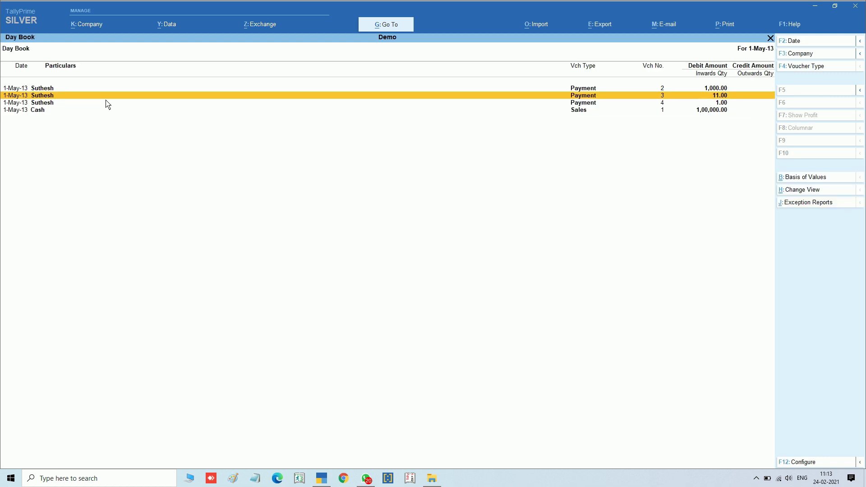
pyautogui.press('Return')
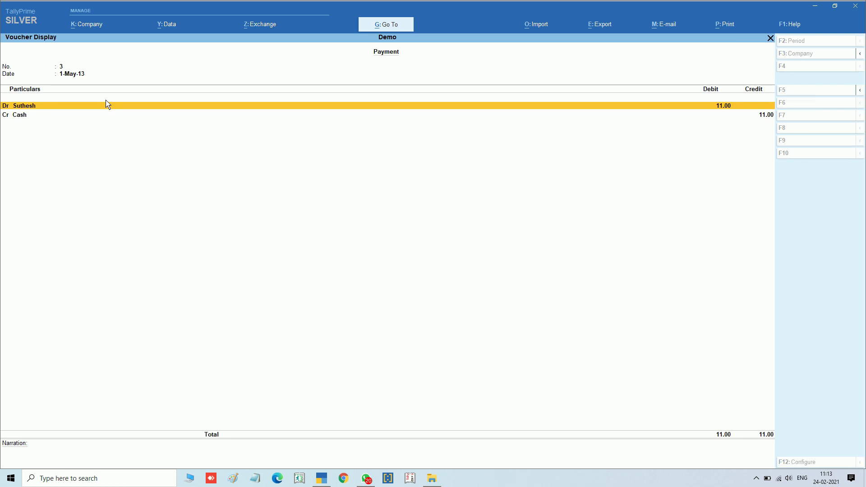
# Print-preview Payment voucher No. 3, then open Cash Sales voucher No. 1
pyautogui.click(728, 27)
pyautogui.press('Return')
pyautogui.press('Left')
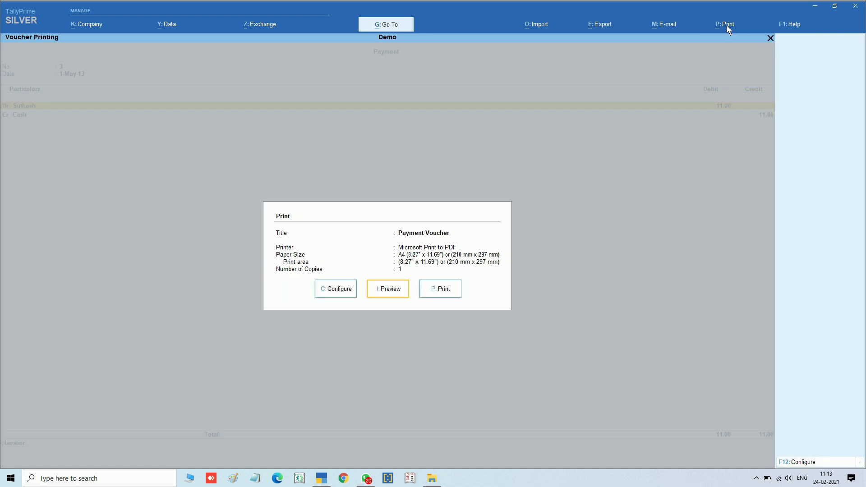
pyautogui.press('Return')
pyautogui.press('Escape')
pyautogui.press('Escape')
pyautogui.press('Escape')
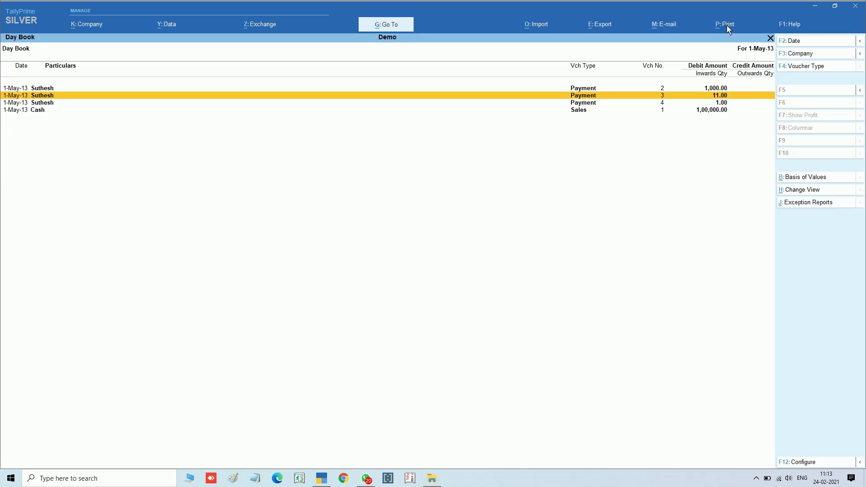
pyautogui.press('Down')
pyautogui.press('Down')
pyautogui.press('Return')
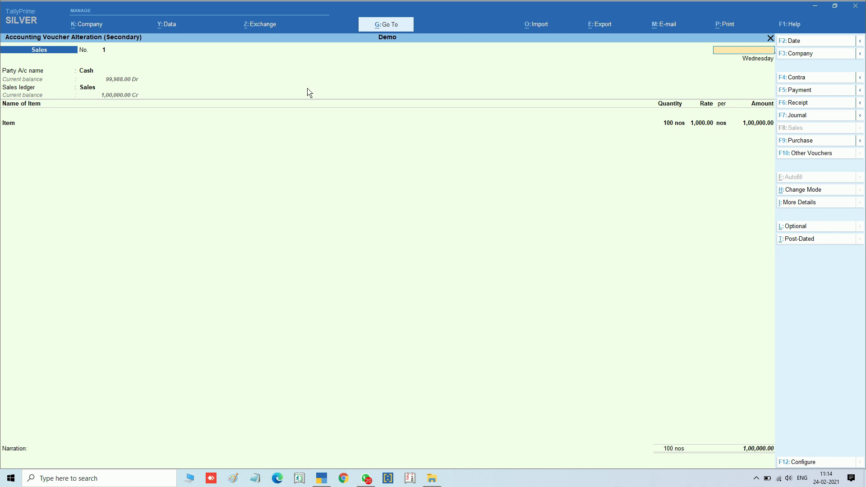
# Close Sales voucher No. 1 and the Day Book, then bring up Change User
pyautogui.press('Escape')
pyautogui.press('Escape')
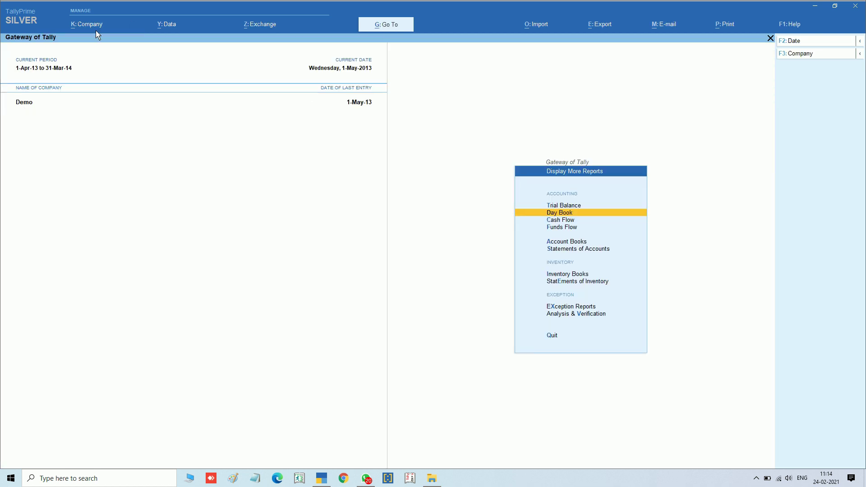
pyautogui.click(89, 25)
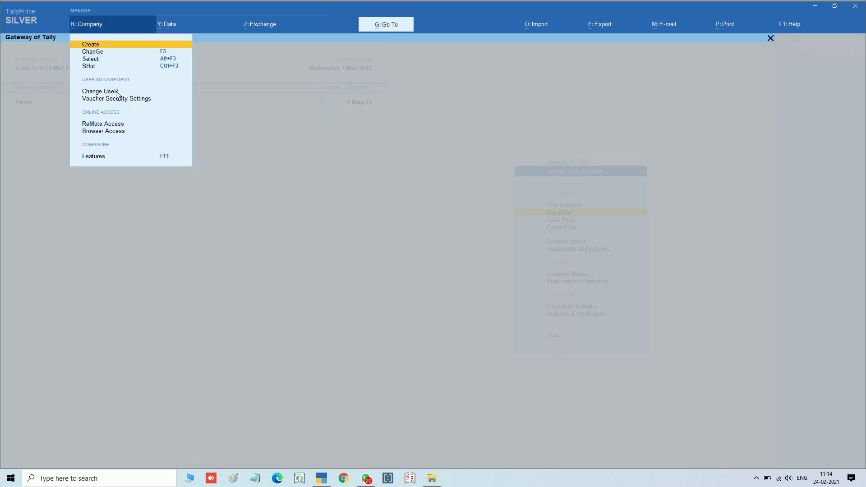
pyautogui.click(115, 92)
# Switch the login to the admin user
pyautogui.press('Up')
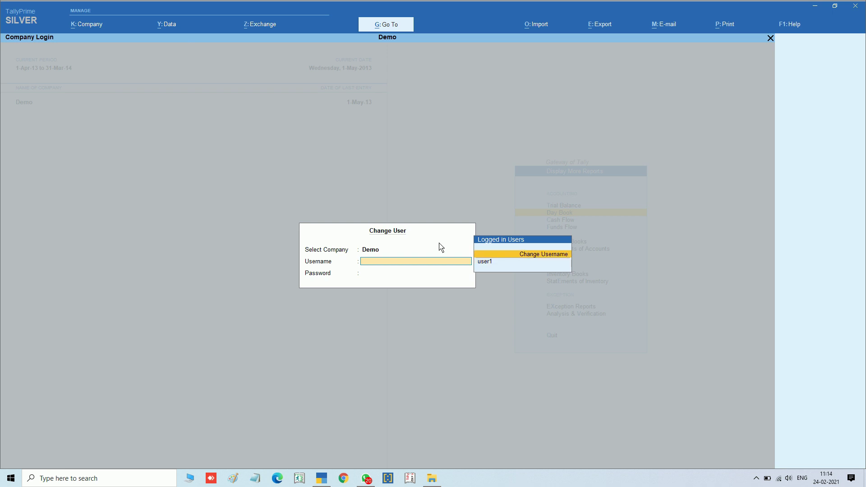
pyautogui.press('Return')
pyautogui.write('admin')
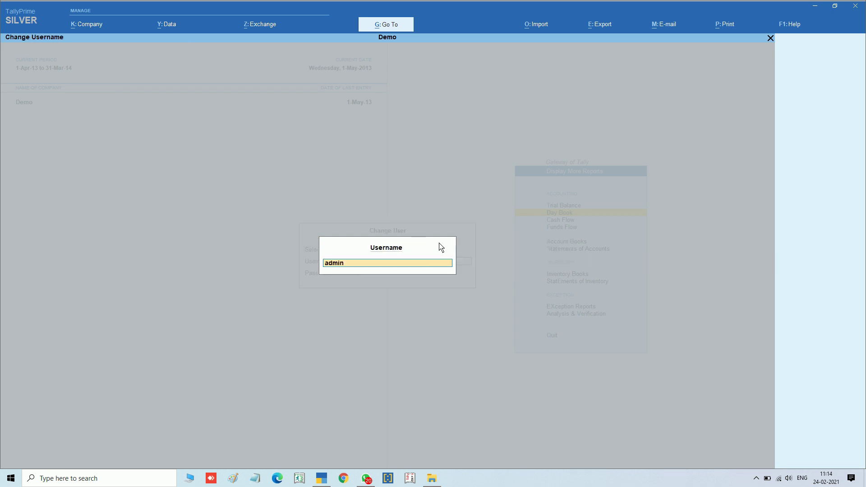
pyautogui.press('Return')
pyautogui.press('Return')
# In Voucher Security Settings, set the Sales voucher type's security to Yes
pyautogui.click(101, 27)
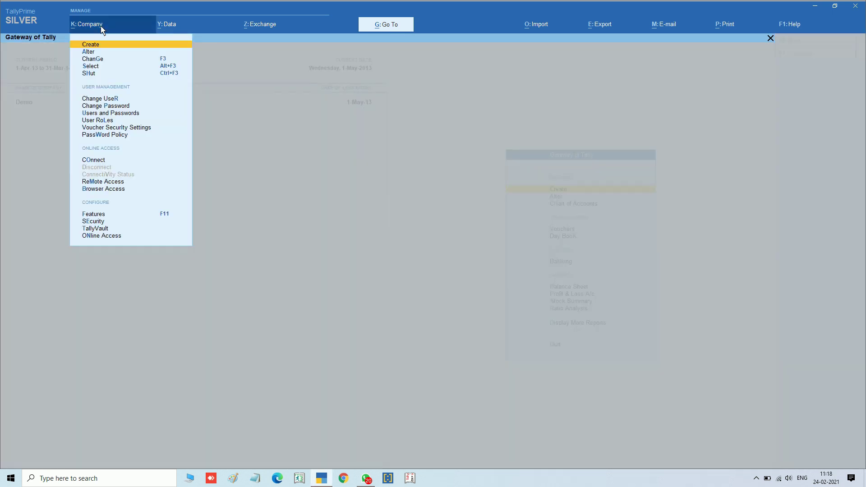
pyautogui.press('Down')
pyautogui.press('Down')
pyautogui.press('Down')
pyautogui.press('Down')
pyautogui.press('Down')
pyautogui.press('Down')
pyautogui.press('Down')
pyautogui.press('Down')
pyautogui.press('Down')
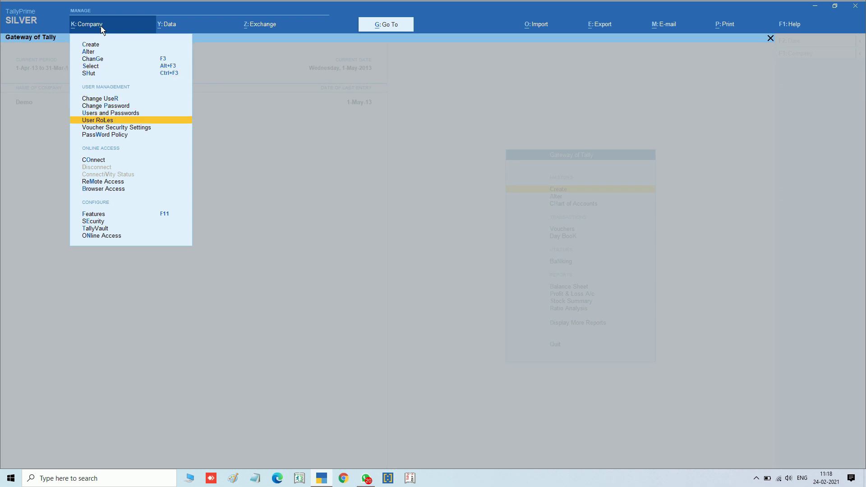
pyautogui.press('Return')
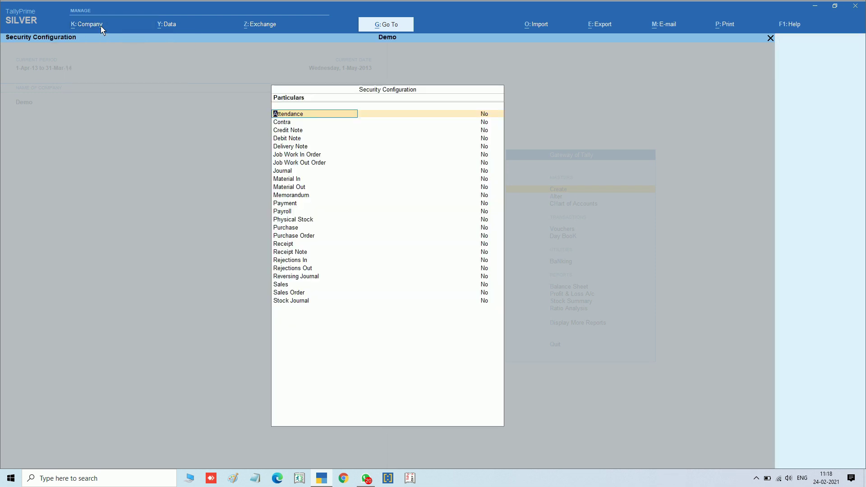
pyautogui.click(286, 286)
pyautogui.press('Return')
pyautogui.write('y')
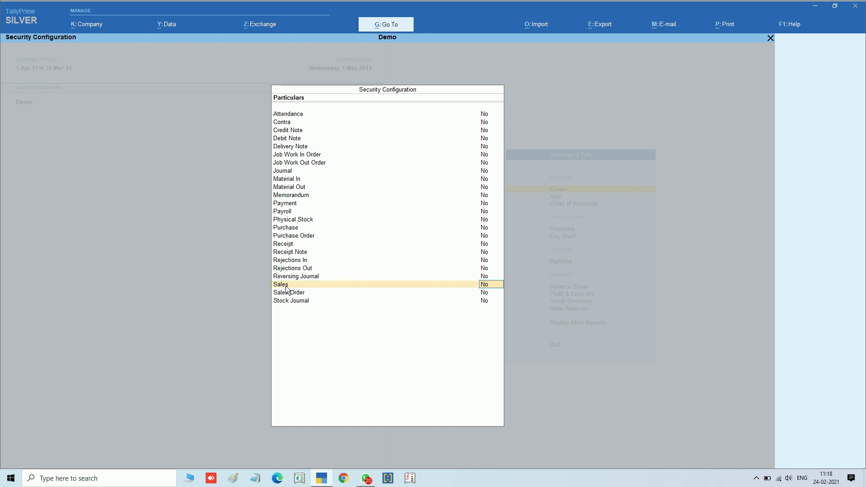
pyautogui.press('Return')
# Allow user2 only Create on Sales vouchers, leaving B.Create, Display, Print, Delete No, and save
pyautogui.press('Down')
pyautogui.press('Down')
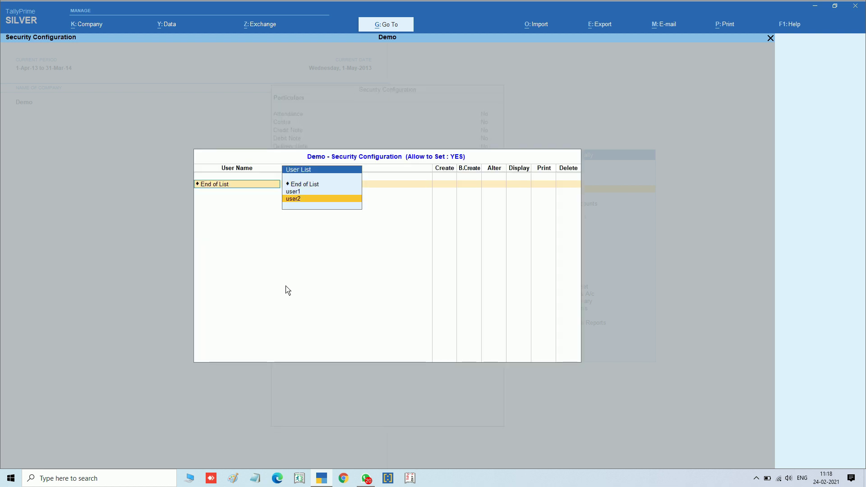
pyautogui.press('Return')
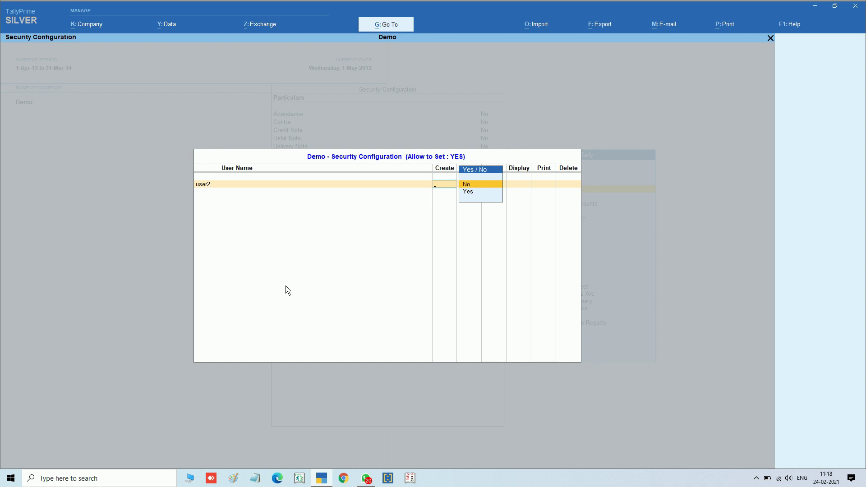
pyautogui.press('Down')
pyautogui.press('Return')
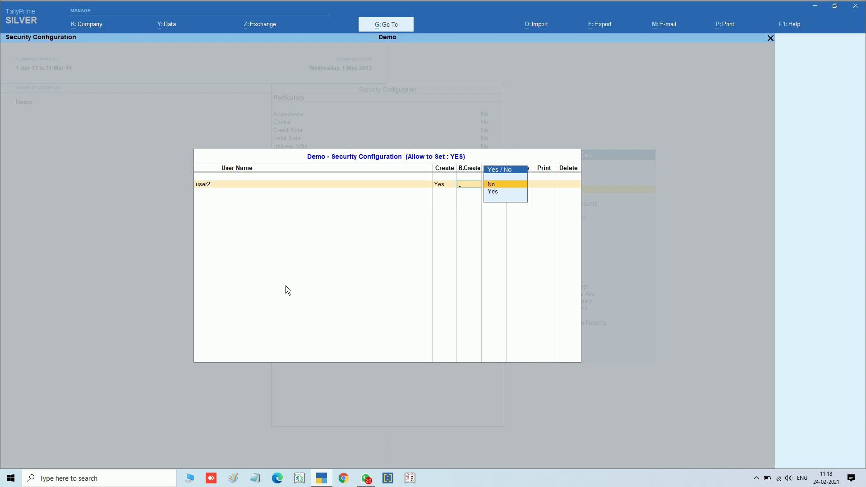
pyautogui.press('Return')
pyautogui.press('Return')
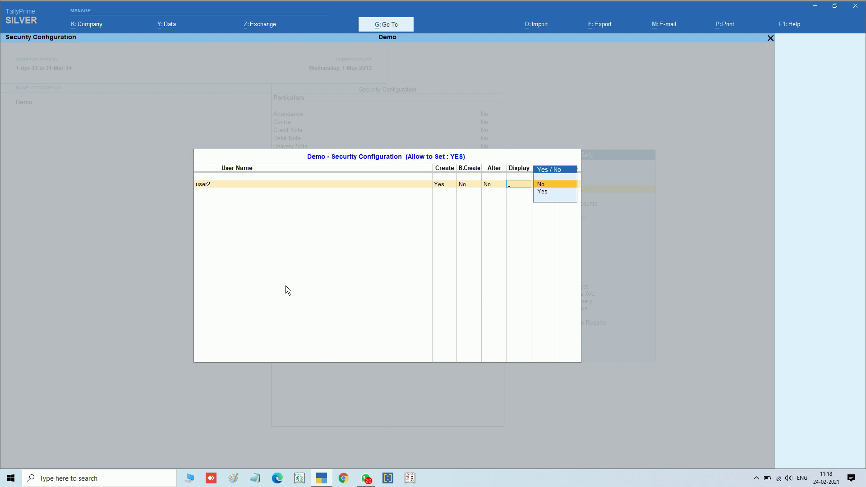
pyautogui.press('Return')
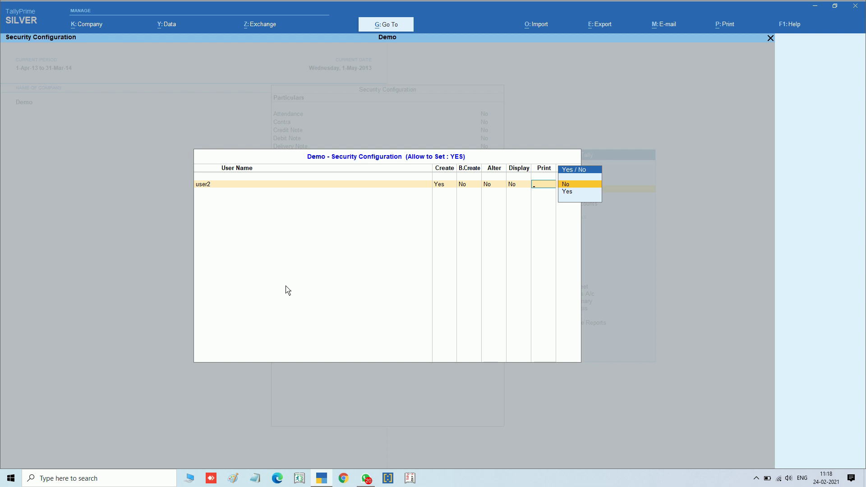
pyautogui.press('Return')
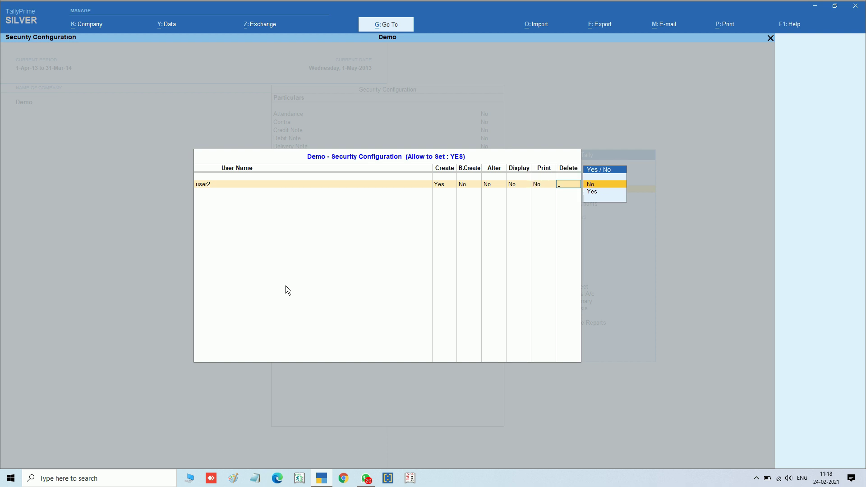
pyautogui.press('Return')
pyautogui.press('Return')
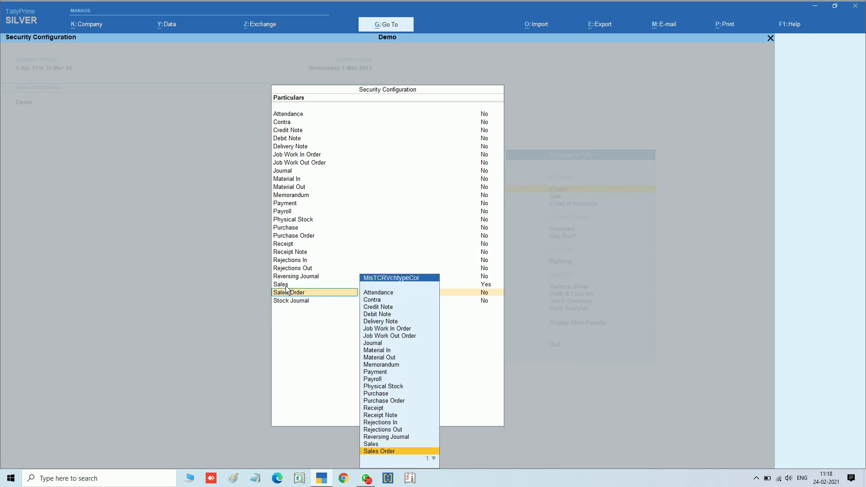
pyautogui.hotkey('ctrl', 'a')
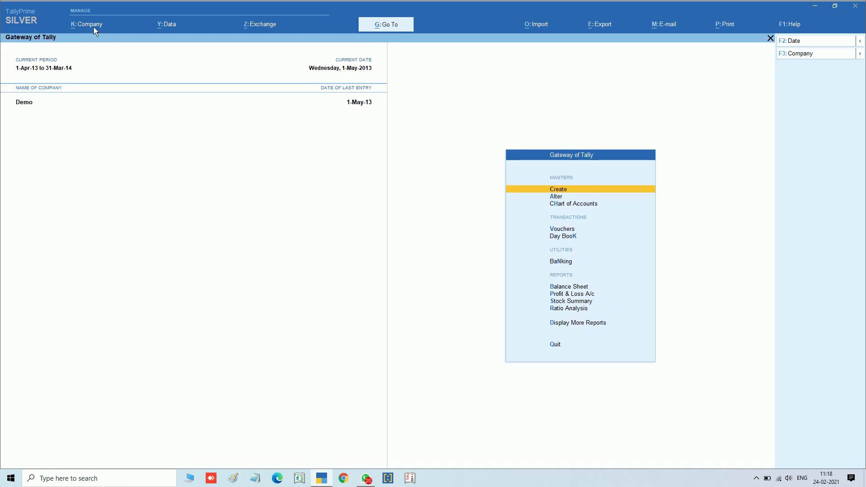
# Change the login to user2
pyautogui.click(95, 31)
pyautogui.click(111, 101)
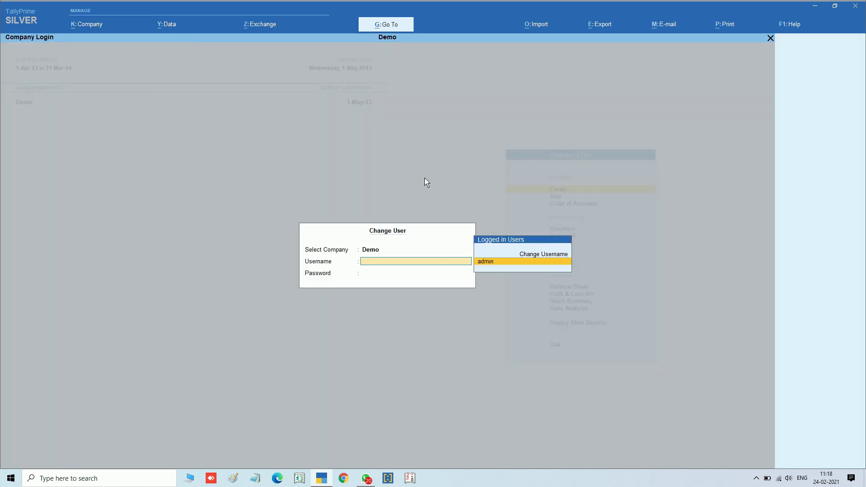
pyautogui.press('Up')
pyautogui.press('Return')
pyautogui.write('user2')
pyautogui.press('Return')
pyautogui.press('Return')
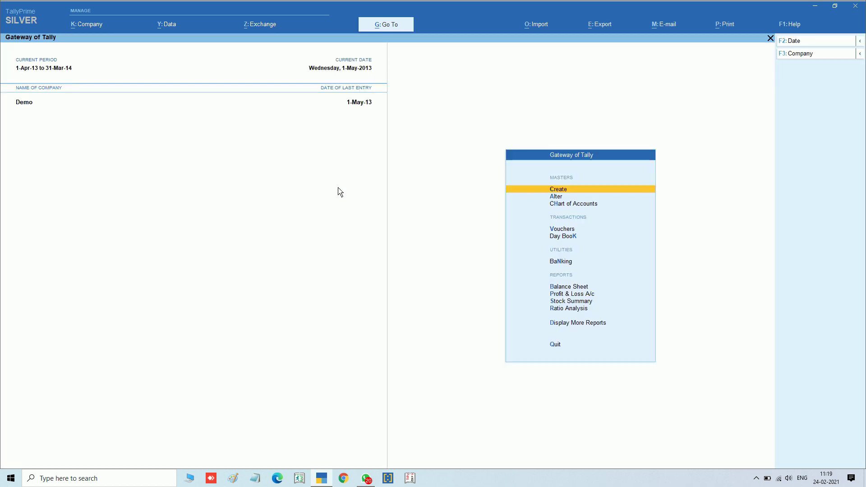
# Open the Day Book, display the Cash Sales voucher, then close both
pyautogui.press('Return')
pyautogui.press('Down')
pyautogui.press('Return')
pyautogui.press('Down')
pyautogui.press('Down')
pyautogui.press('Down')
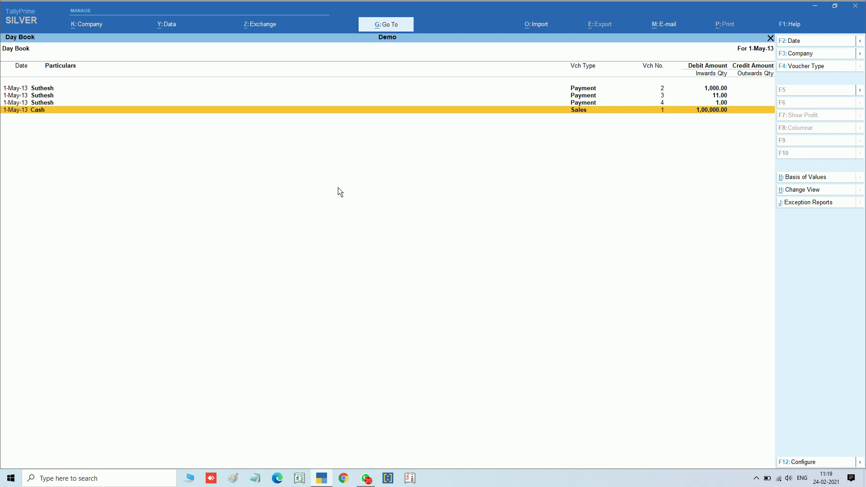
pyautogui.press('Return')
pyautogui.press('Escape')
pyautogui.press('Return')
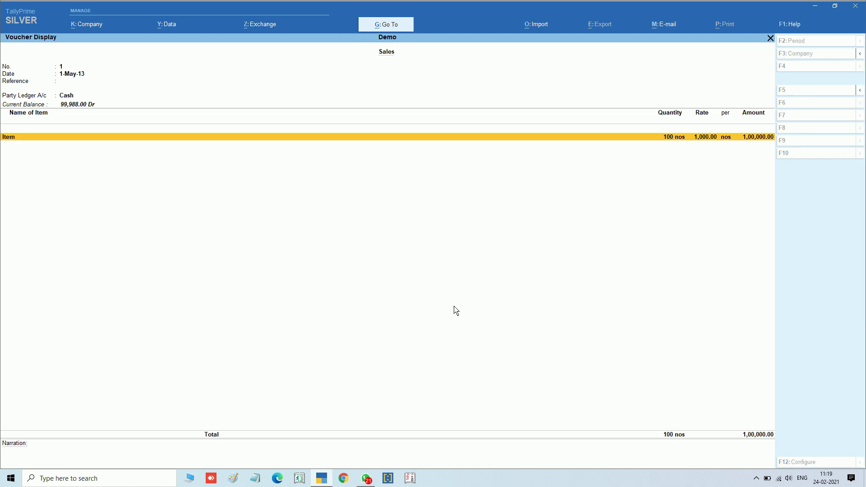
pyautogui.press('alt')
pyautogui.press('Escape')
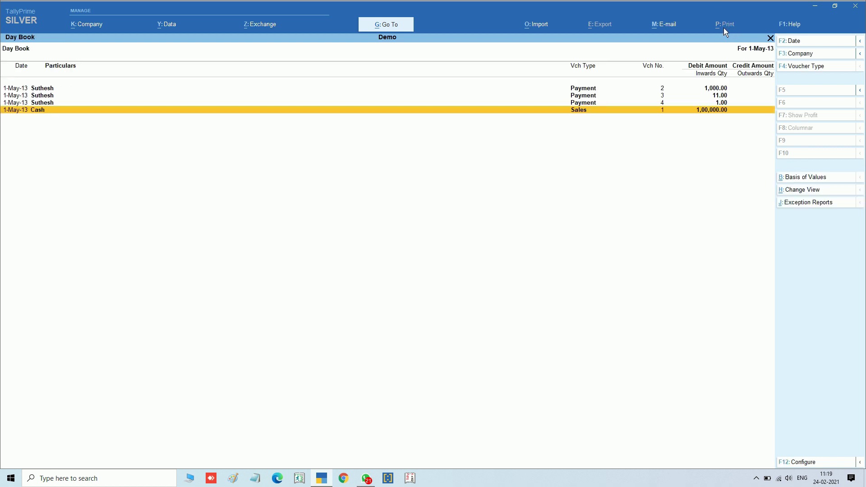
pyautogui.press('Escape')
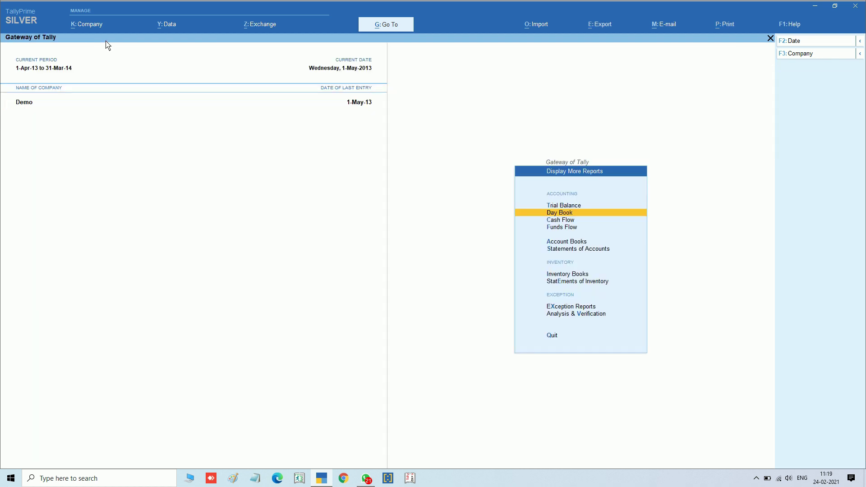
# Switch back to admin and open the voucher security configuration list
pyautogui.hotkey('ctrl', 'k')
pyautogui.write('admin')
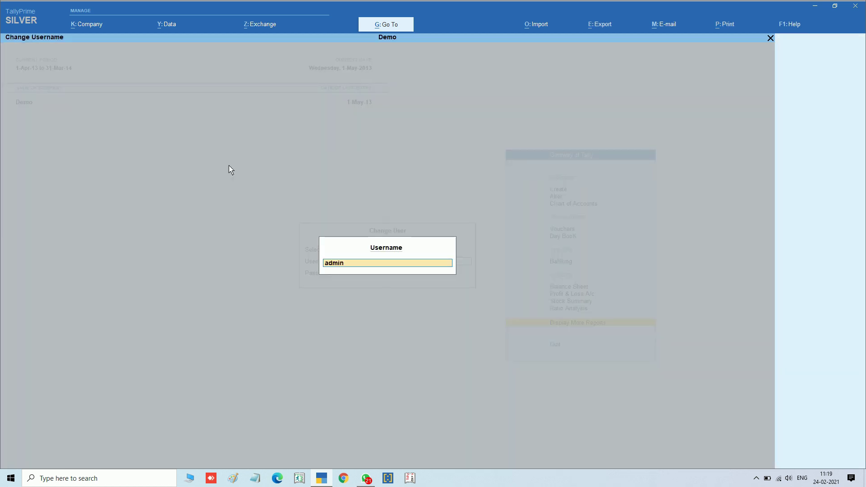
pyautogui.press('Return')
pyautogui.press('Return')
pyautogui.hotkey('alt', 'k')
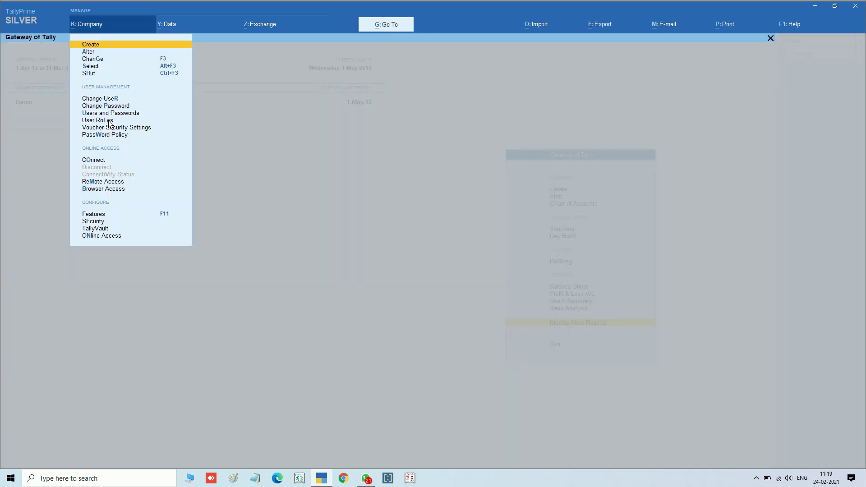
pyautogui.press('v')
pyautogui.press('Return')
pyautogui.press('Return')
pyautogui.press('Return')
pyautogui.press('Return')
pyautogui.press('Return')
pyautogui.press('Return')
pyautogui.press('Return')
pyautogui.press('Return')
pyautogui.press('Return')
pyautogui.press('Return')
pyautogui.press('Return')
pyautogui.press('Return')
pyautogui.press('Return')
pyautogui.press('Return')
pyautogui.press('Return')
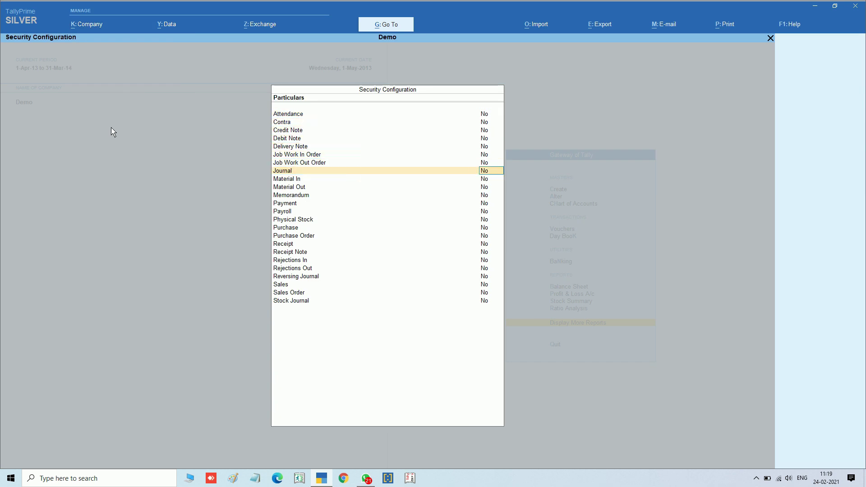
# Secure Payment vouchers with user1 limited to Create, setting B.Create, Alter, Display, Print, Delete No
pyautogui.hotkey('ctrl', 'a')
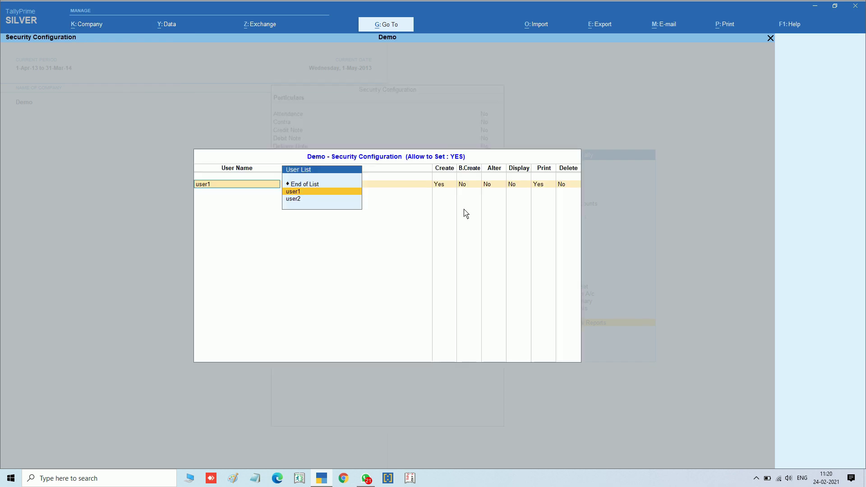
pyautogui.press('Return')
pyautogui.press('Return')
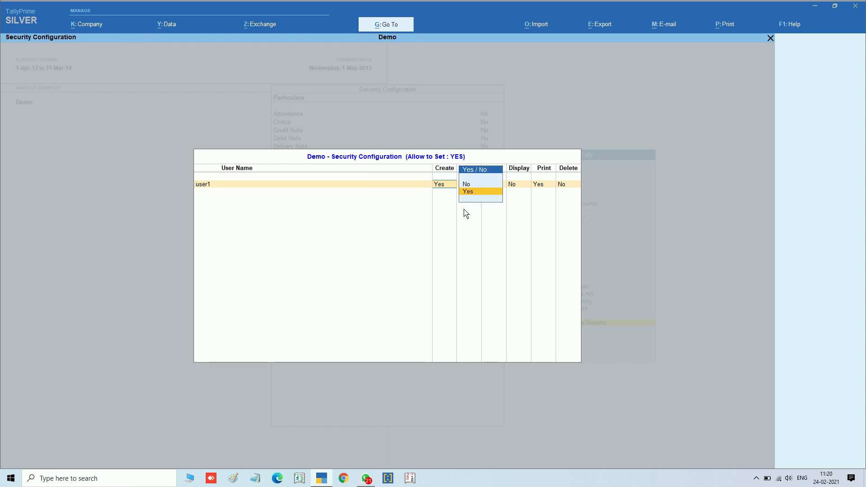
pyautogui.press('n')
pyautogui.press('Return')
pyautogui.press('BackSpace')
pyautogui.press('BackSpace')
pyautogui.press('BackSpace')
pyautogui.press('Return')
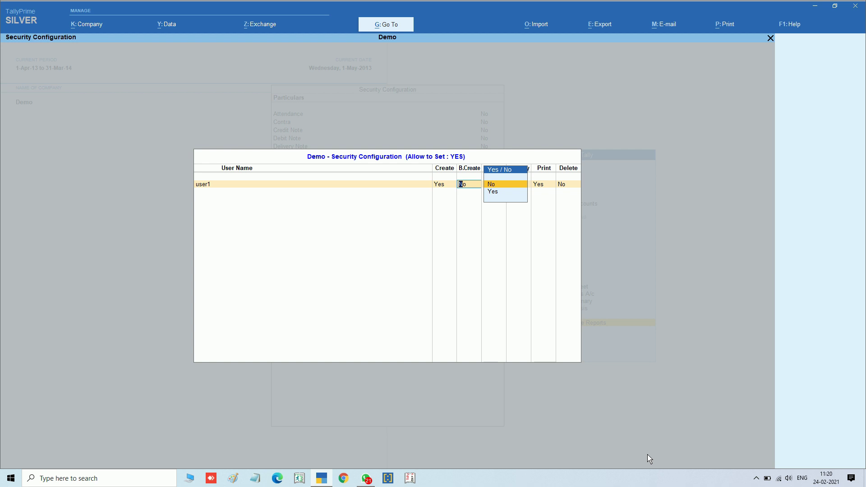
pyautogui.press('Return')
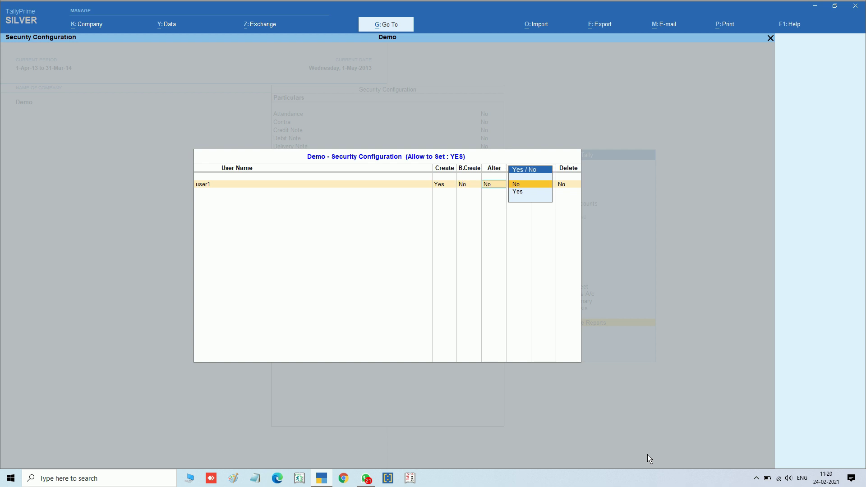
pyautogui.press('Return')
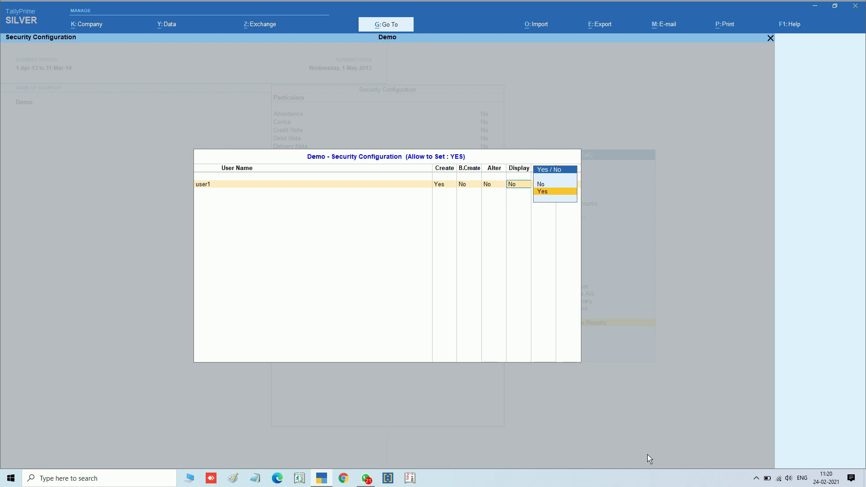
pyautogui.press('Return')
pyautogui.press('Return')
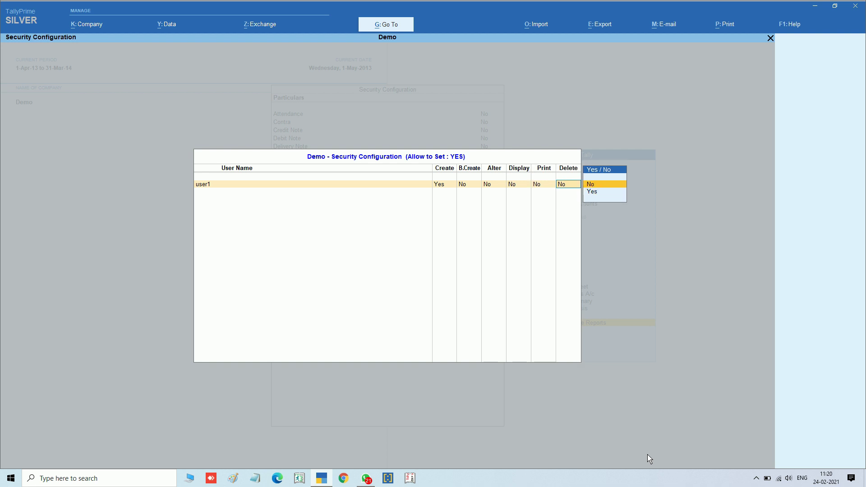
pyautogui.press('Return')
pyautogui.press('Return')
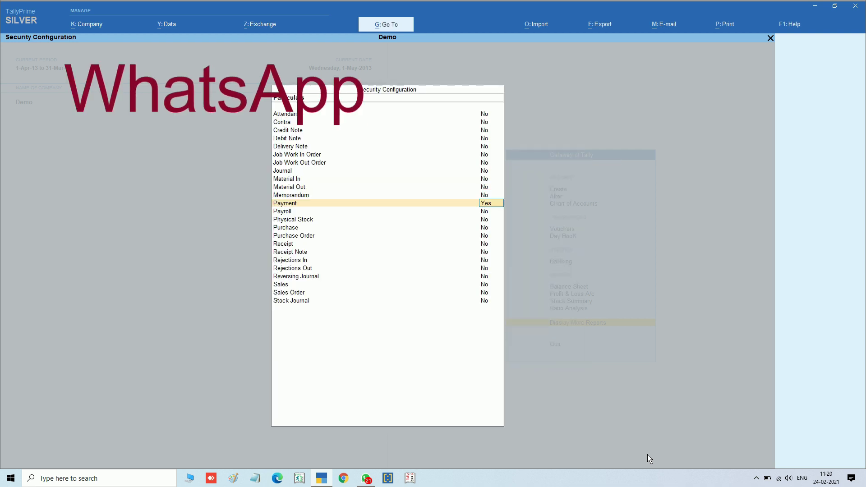